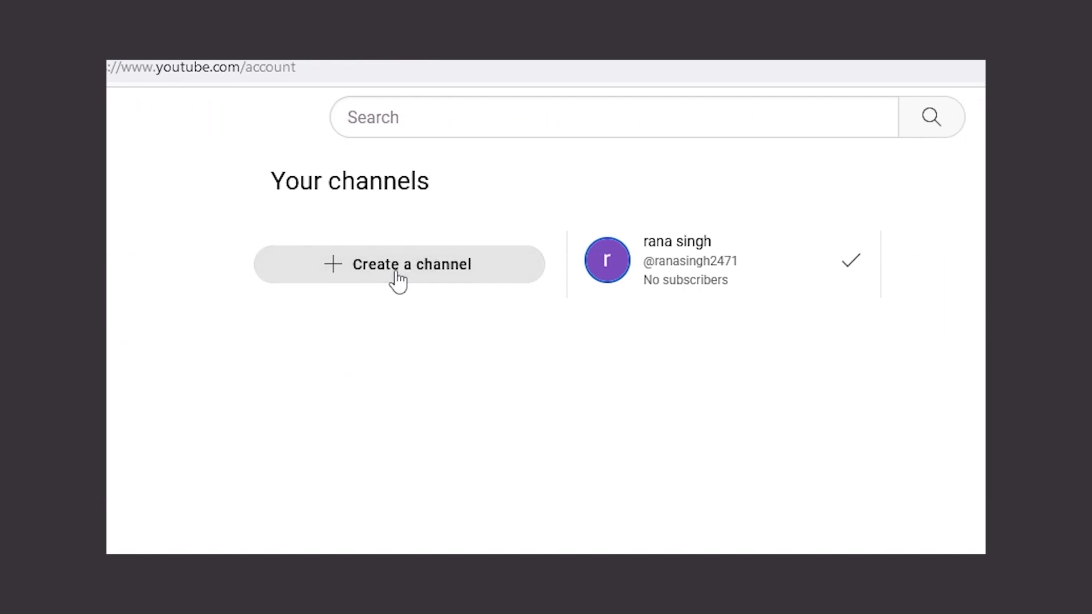
# Step: Create a new YouTube channel, accepting the suggested name 'No Name For Now'
pyautogui.click(399, 280)
pyautogui.click(588, 506)
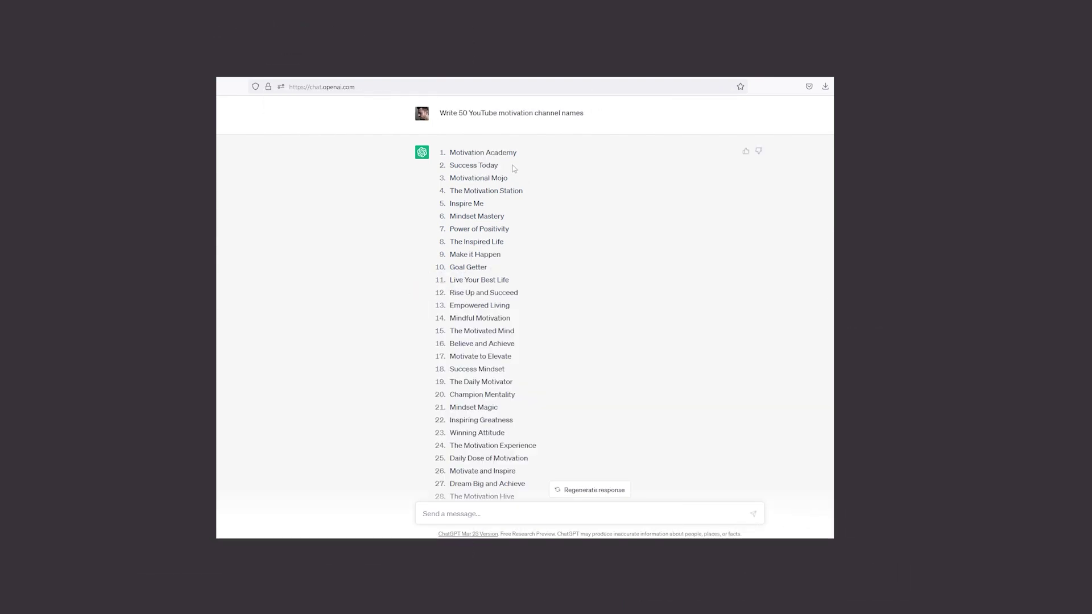
# Step: Scroll through ChatGPT's list of 50 motivation channel names
pyautogui.scroll(-6, 471, 304)
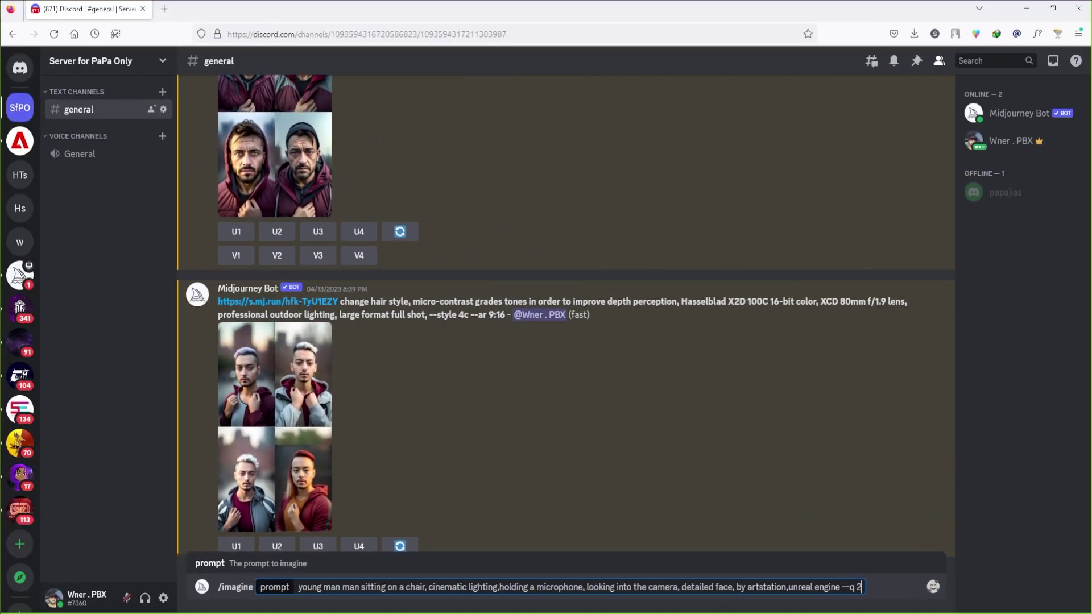
# Step: Submit the /imagine prompt of a young man on a chair holding a microphone, cinematic lighting
pyautogui.press('Return')
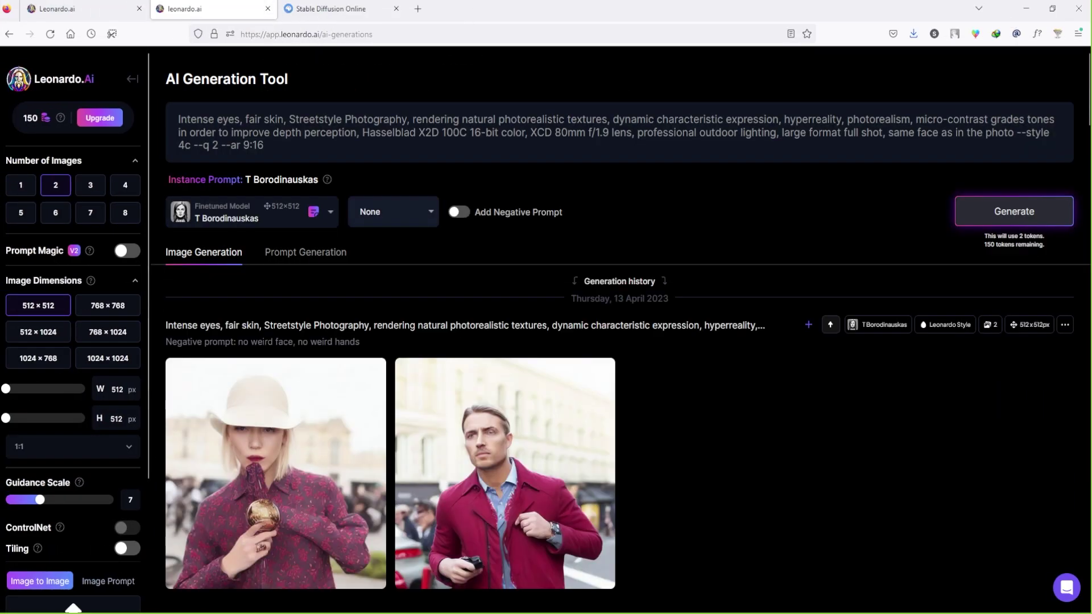
# Step: Replace the Leonardo.Ai prompt with the microphone prompt, removing the '--q 2 --v 5' parameters
pyautogui.hotkey('ctrl', 'a')
pyautogui.write('young man man sitting on a chair, cinematic lighting,holding a microphone, looking into the camera, detailed face, by artstation,unreal engine --q 2 --v 5')
pyautogui.hotkey('shift', 'ctrl', 'Left')
pyautogui.hotkey('shift', 'ctrl', 'Left')
pyautogui.press('BackSpace')
# Step: Generate two images with the Leonardo Creative model and enlarge the first result
pyautogui.click(251, 186)
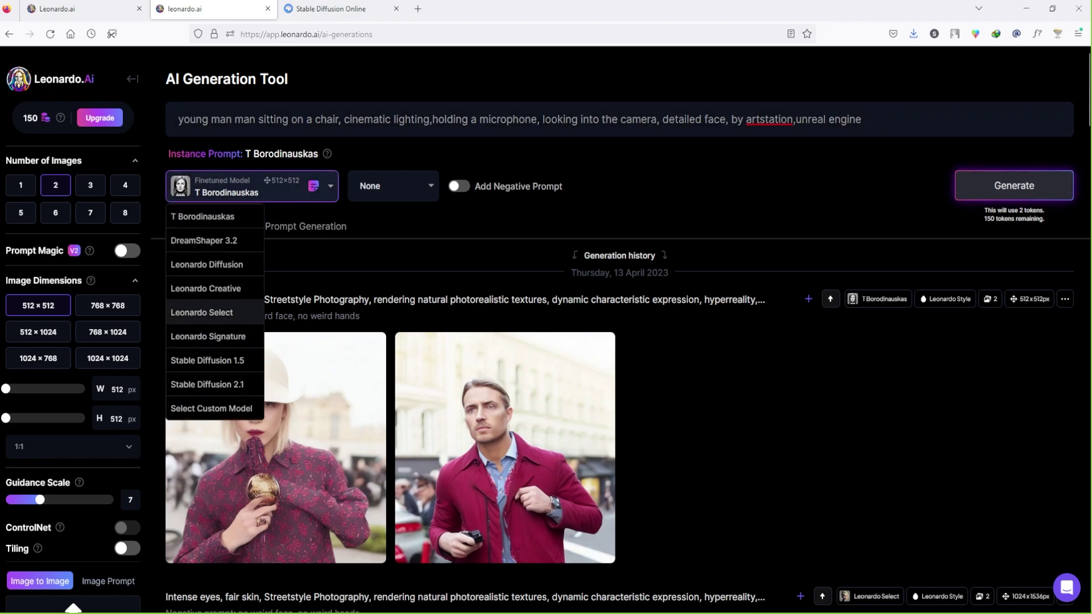
pyautogui.click(207, 290)
pyautogui.click(1015, 185)
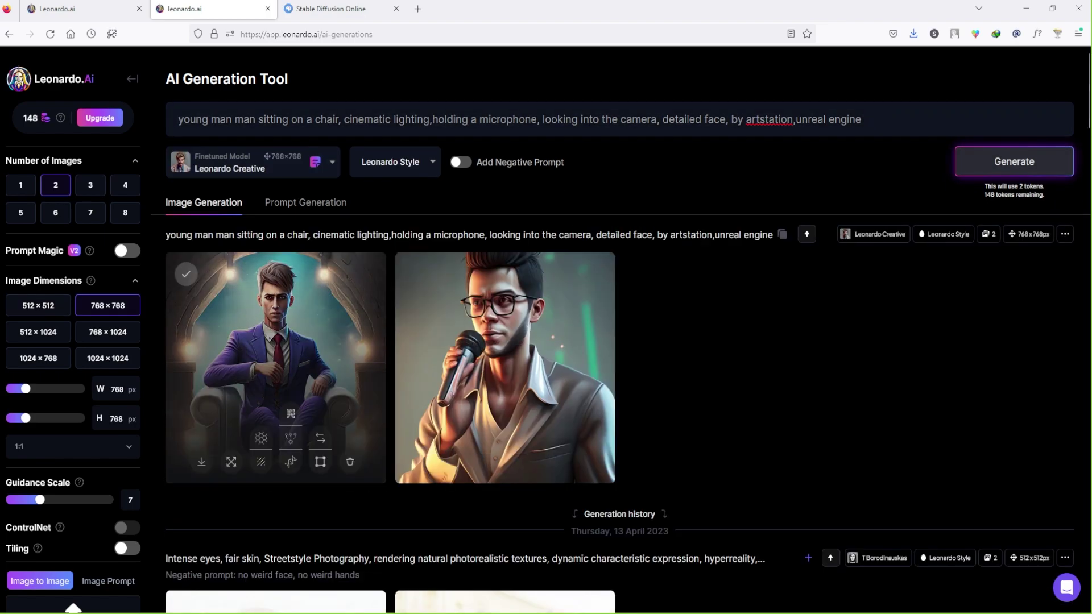
pyautogui.click(290, 411)
# Step: Generate the microphone portrait in Stable Diffusion Online and enlarge the result
pyautogui.hotkey('ctrl', 'Tab')
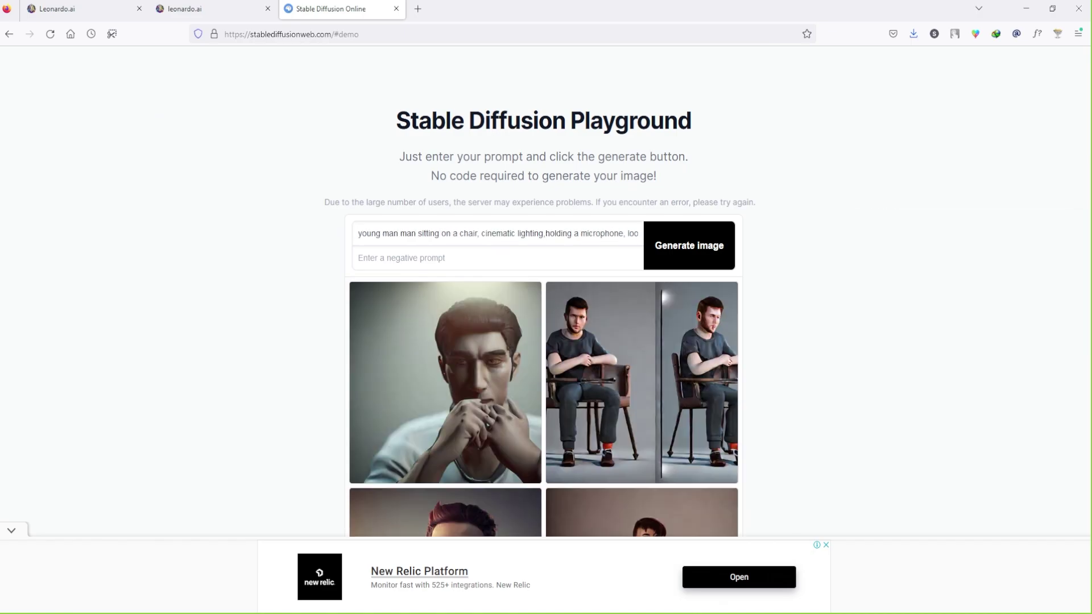
pyautogui.scroll(-3, 545, 292)
pyautogui.click(445, 408)
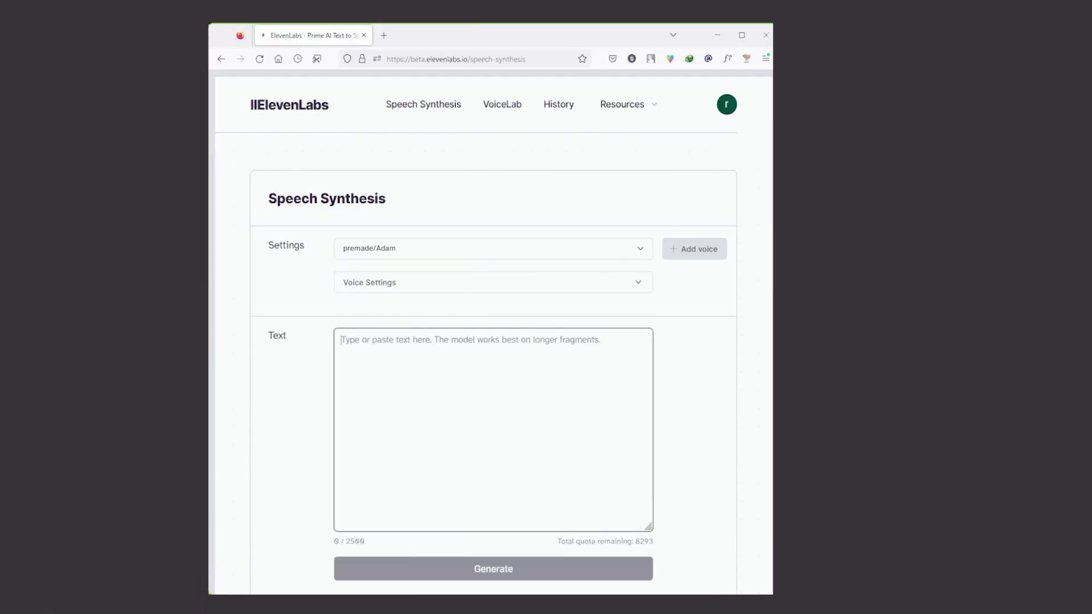
# Step: Paste the lazy Mike story, choose the premade Domi voice, and generate the voiceover
pyautogui.hotkey('ctrl', 'v')
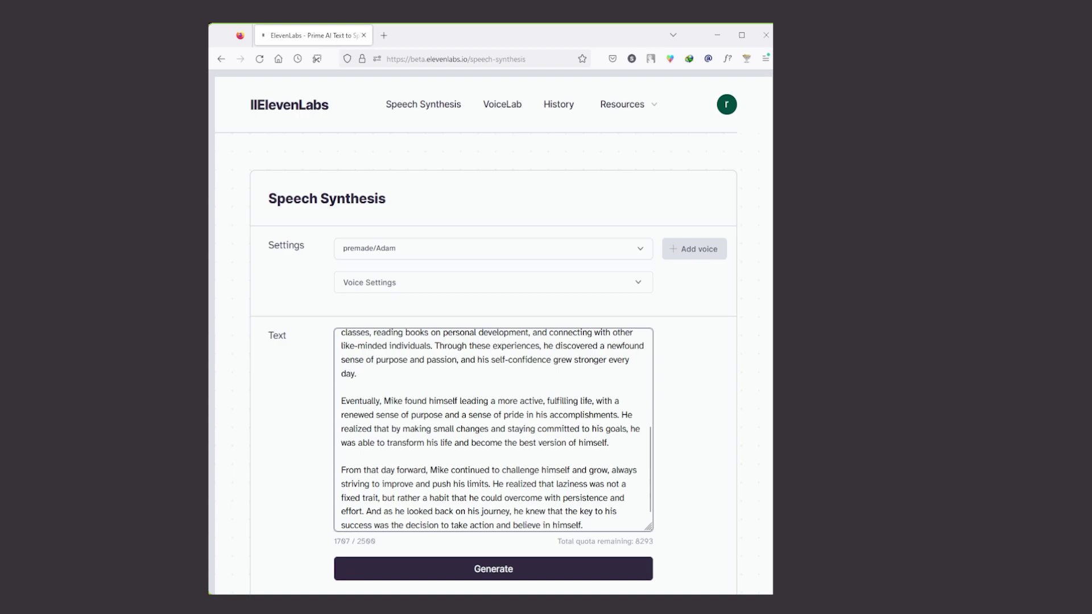
pyautogui.scroll(5, 493, 430)
pyautogui.click(398, 249)
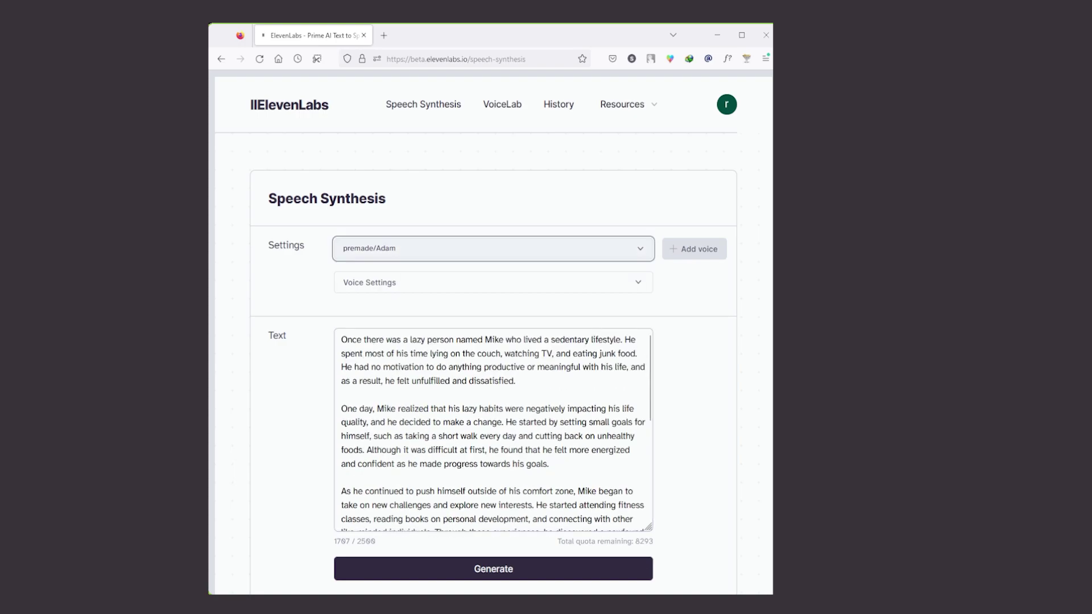
pyautogui.click(384, 351)
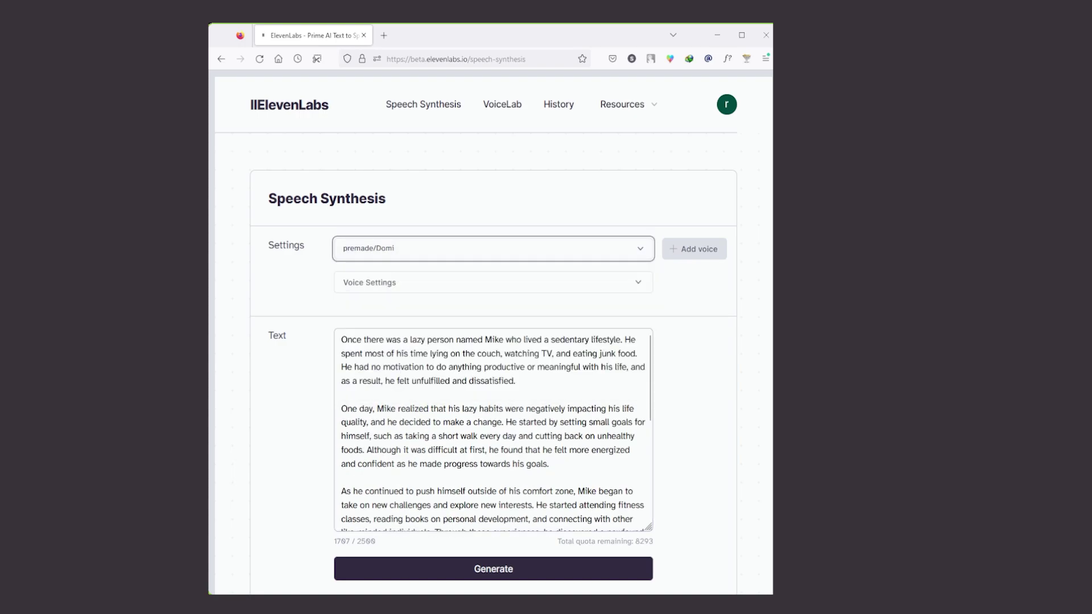
pyautogui.click(370, 283)
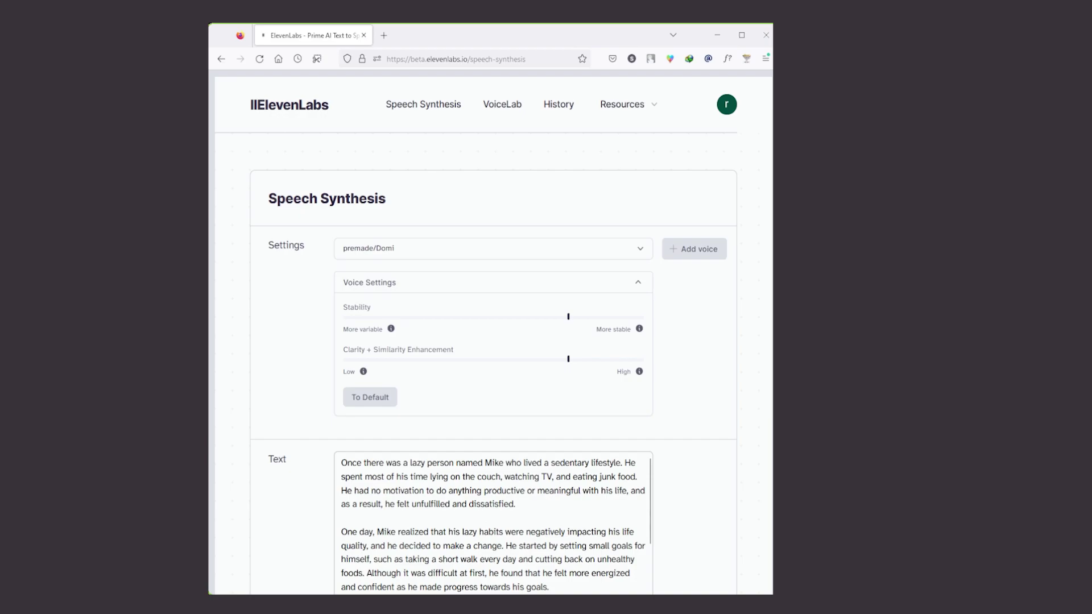
pyautogui.scroll(-5, 494, 342)
pyautogui.click(493, 455)
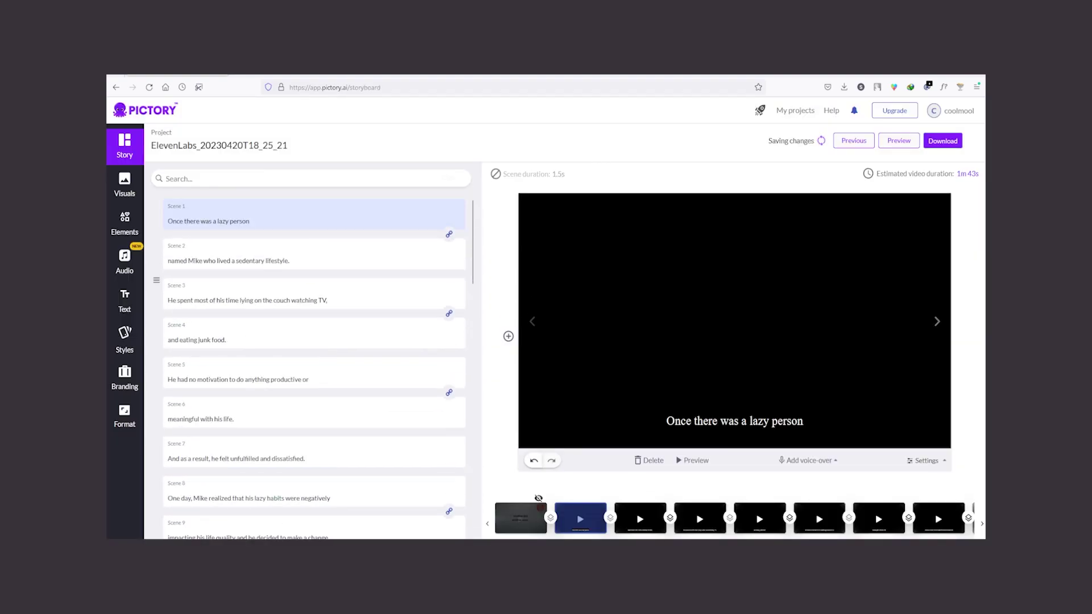
# Step: Search Pictory's stock visuals library for 'person', then for 'nature'
pyautogui.click(124, 184)
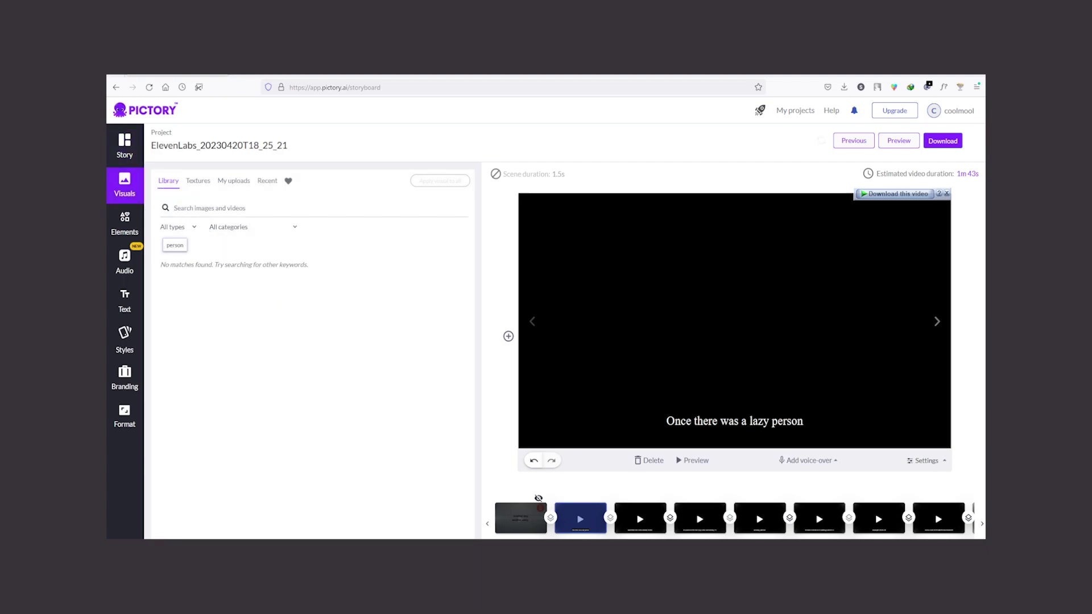
pyautogui.press('Return')
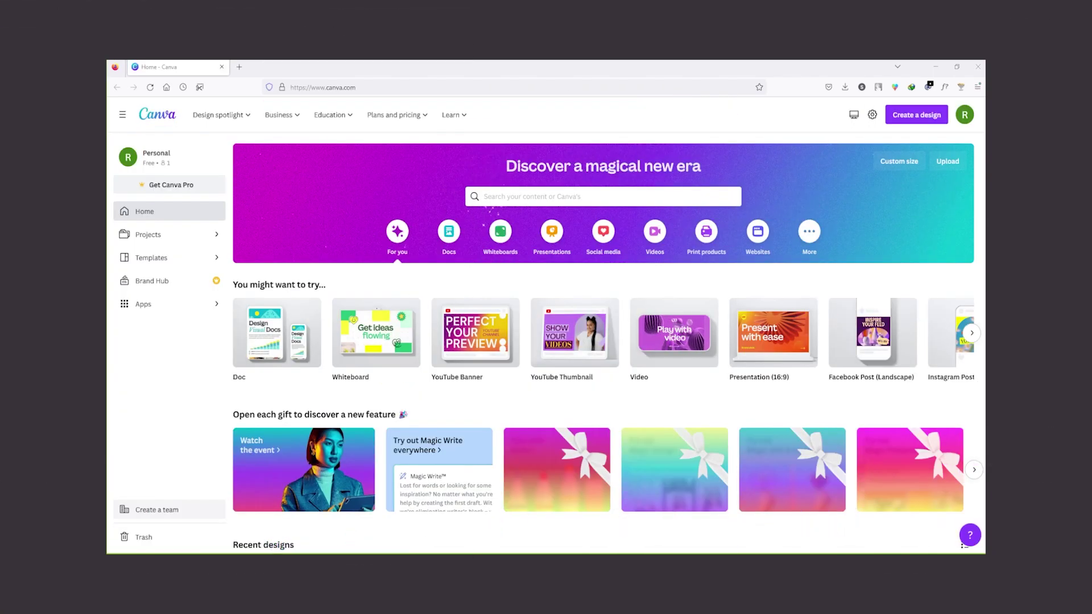
# Step: Build the thumbnail with the 'A short story on the lazy person' title at size 67, lowered, then Share
pyautogui.click(529, 360)
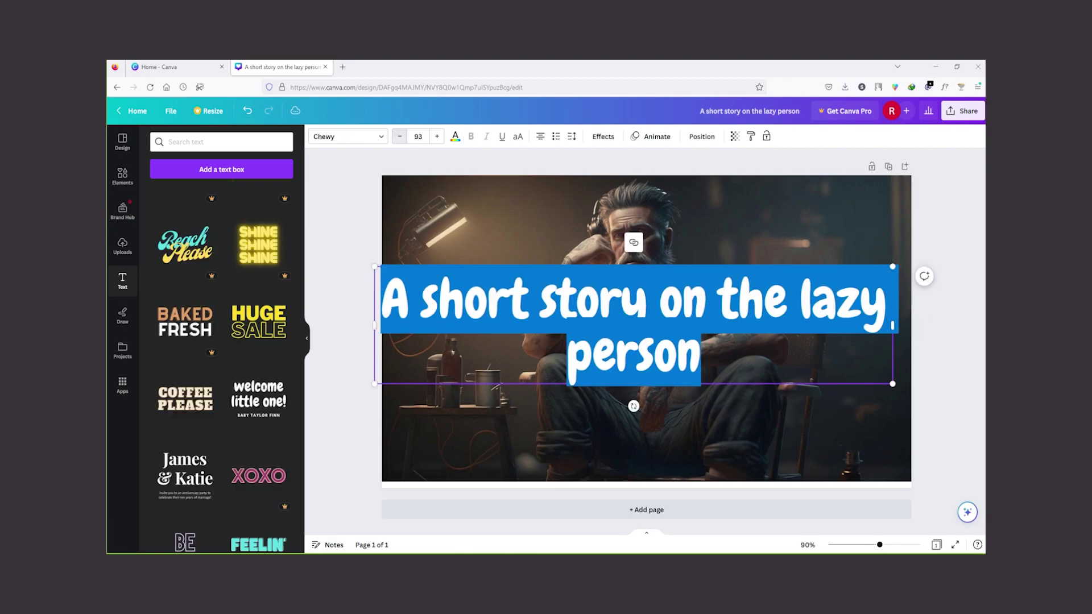
pyautogui.hotkey('ctrl', 'shift', ',')
pyautogui.hotkey('ctrl', 'shift', ',')
pyautogui.hotkey('ctrl', 'shift', ',')
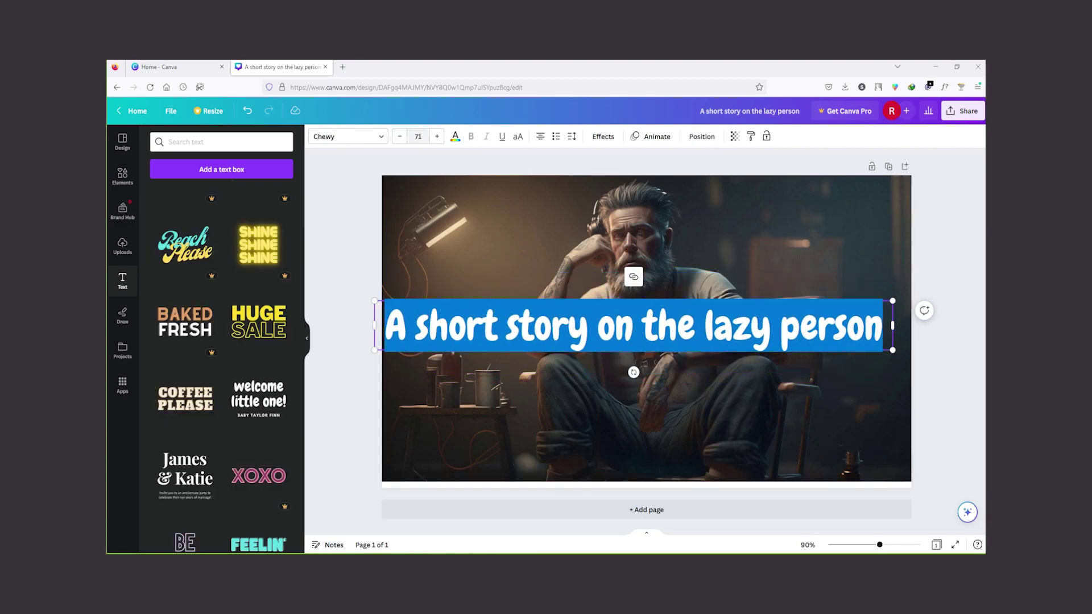
pyautogui.hotkey('ctrl', 'shift', ',')
pyautogui.hotkey('ctrl', 'shift', ',')
pyautogui.hotkey('ctrl', 'shift', ',')
pyautogui.hotkey('ctrl', 'shift', ',')
pyautogui.moveTo(633, 325); pyautogui.dragTo(641, 424)
pyautogui.press('Escape')
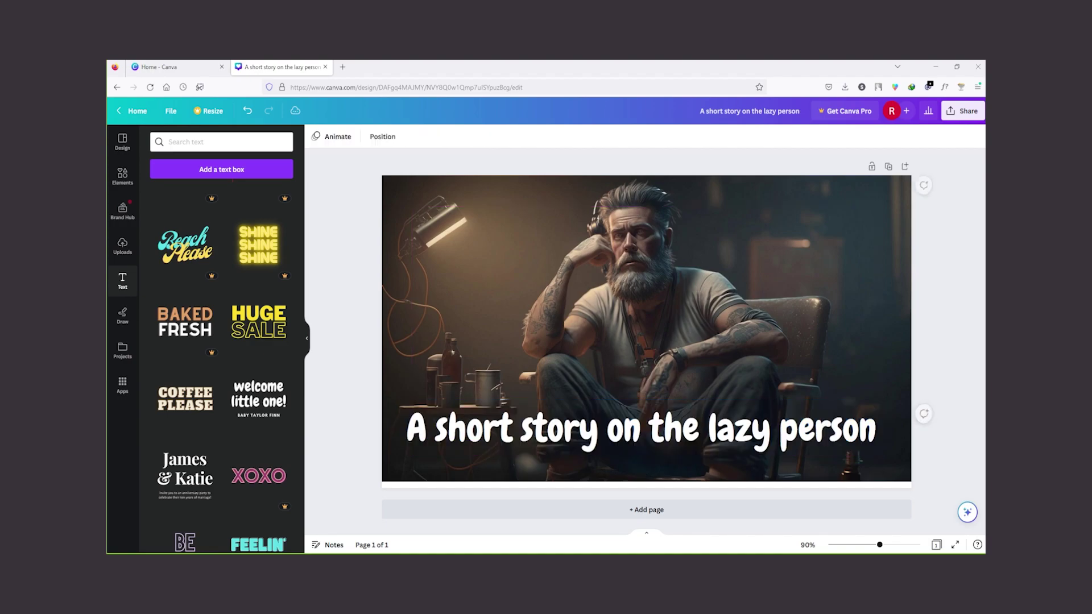
pyautogui.click(963, 111)
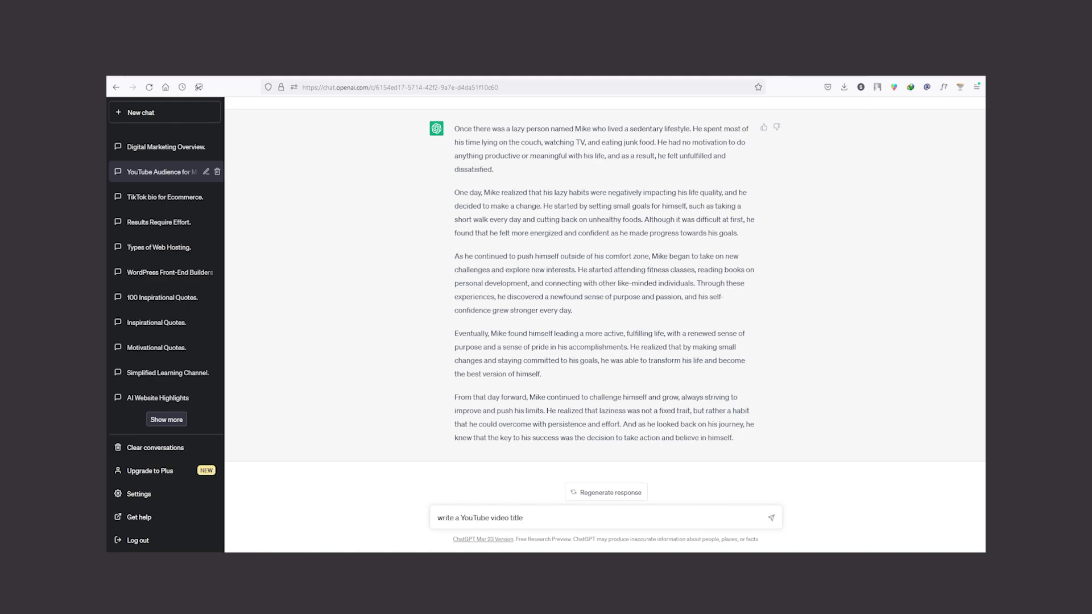
# Step: Ask ChatGPT to write a YouTube video title for the story
pyautogui.press('Return')
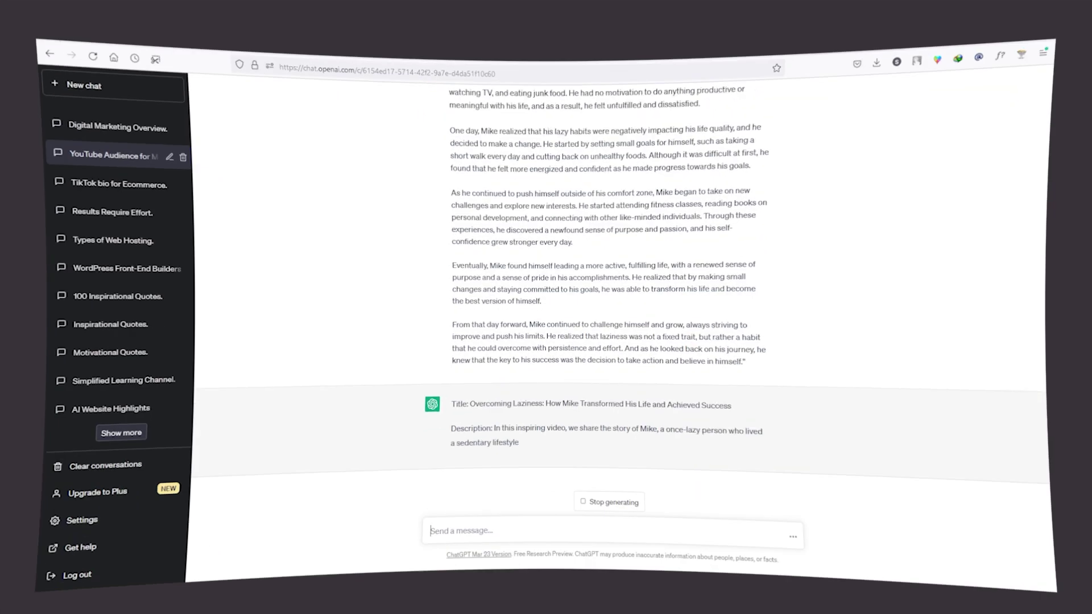